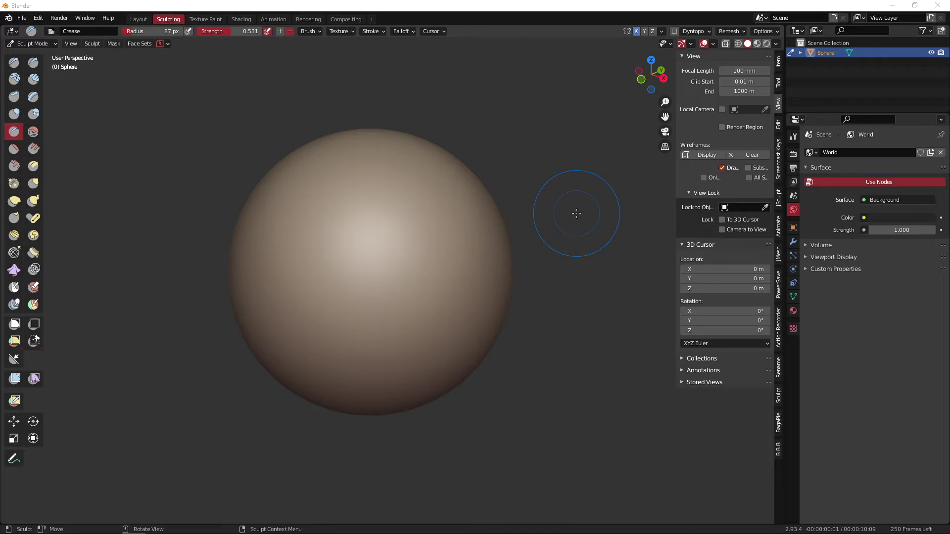
Step: Expand the Stored Views panel in the sidebar's View tab to reveal Initialize
click(708, 383)
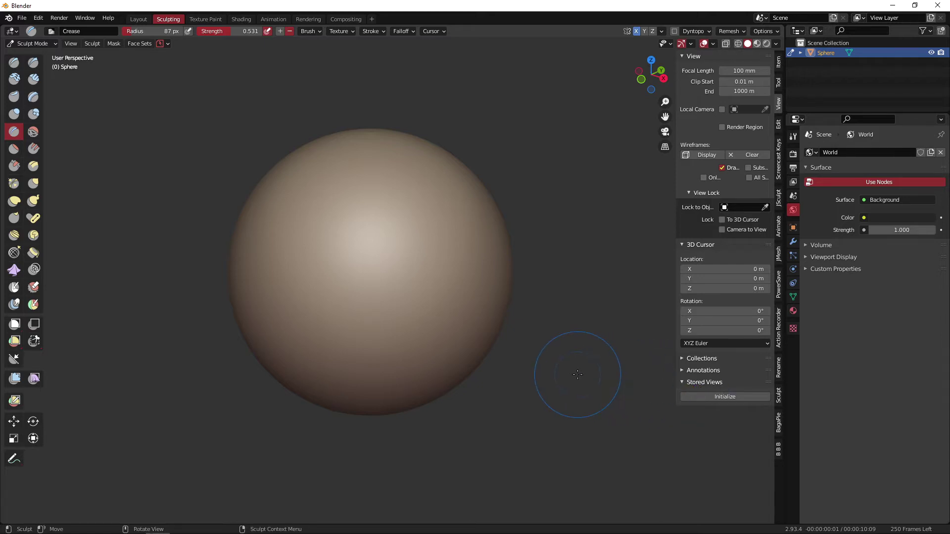
Step: Initialize Stored Views and save the current viewpoint as the stored view VIEW
click(724, 399)
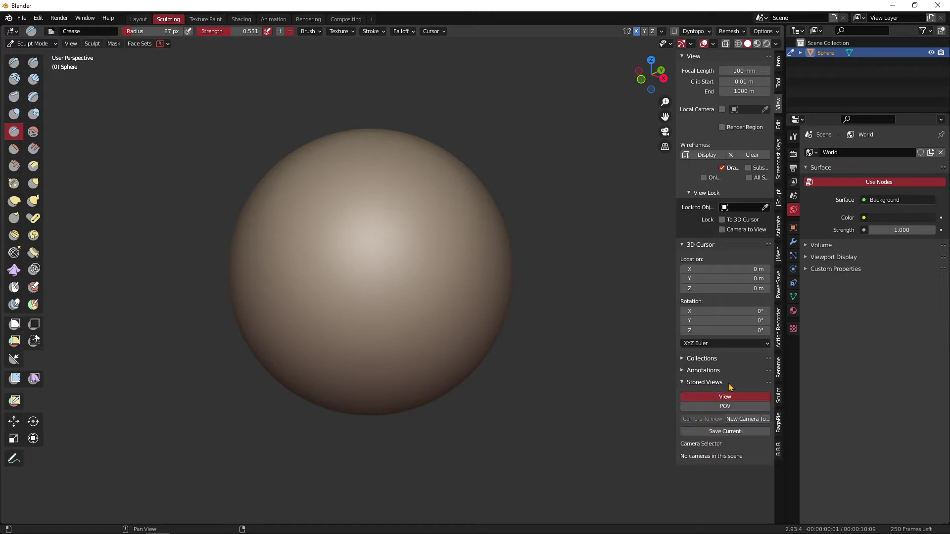
click(700, 435)
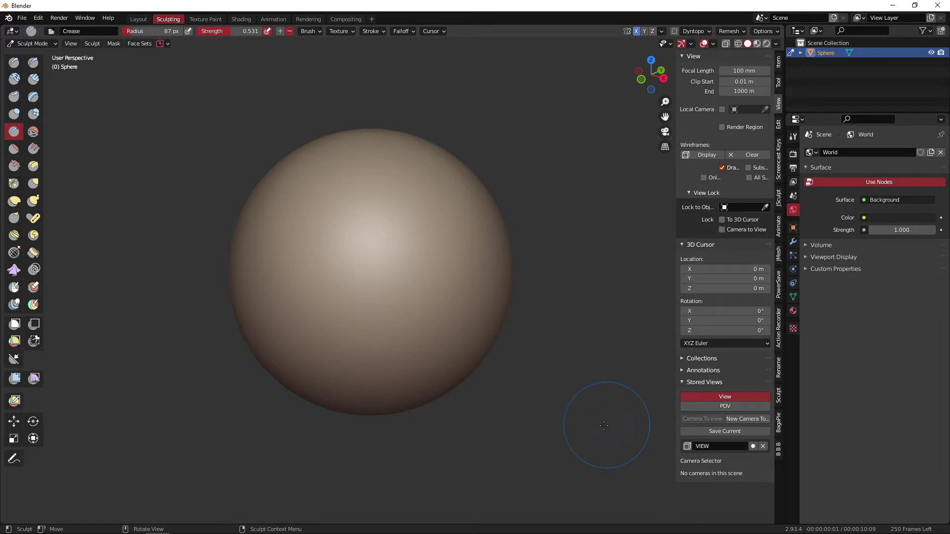
Step: Set the Crease brush's stroke method to Curve and add a new PaintCurve
click(375, 33)
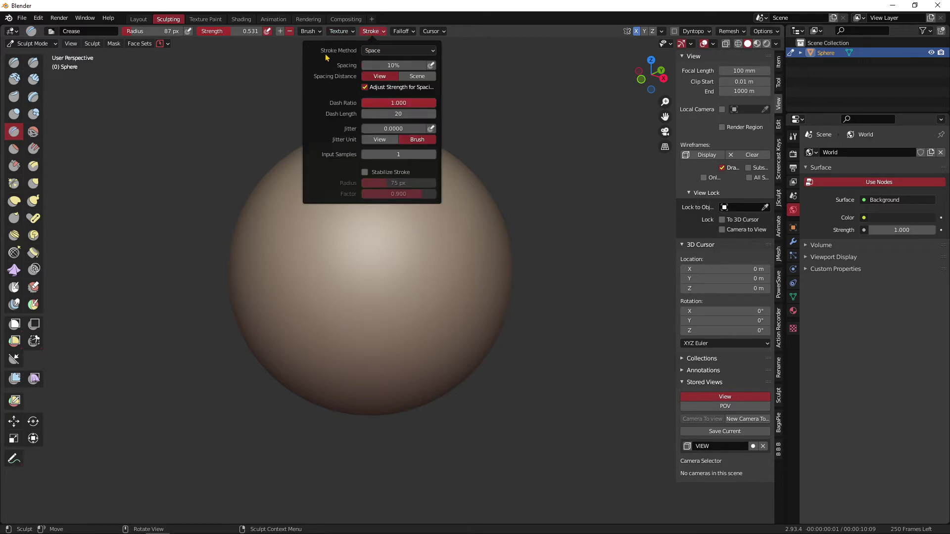
click(375, 51)
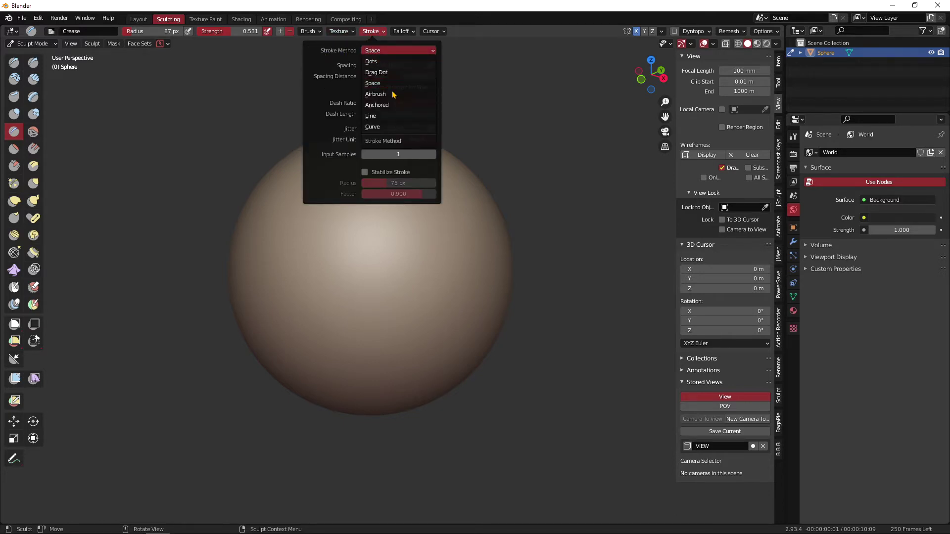
click(398, 127)
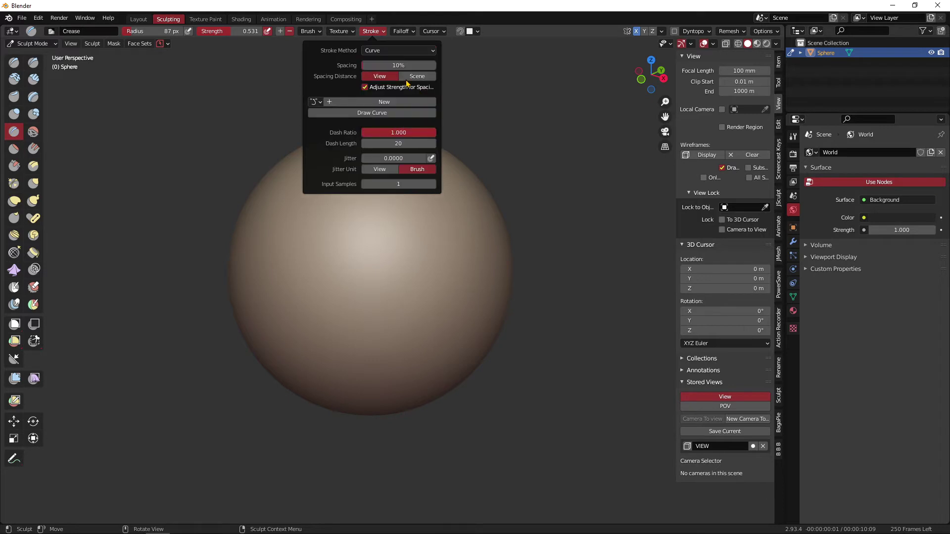
click(368, 103)
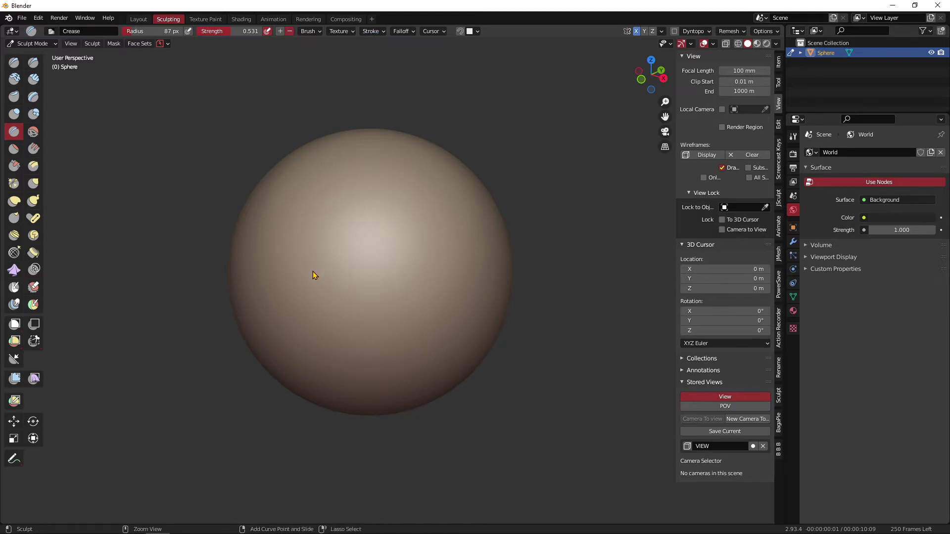
Step: Place three paint curve points from the sphere's lower left, over the top, to its right
ctrl+right_drag(312, 271, 323, 230)
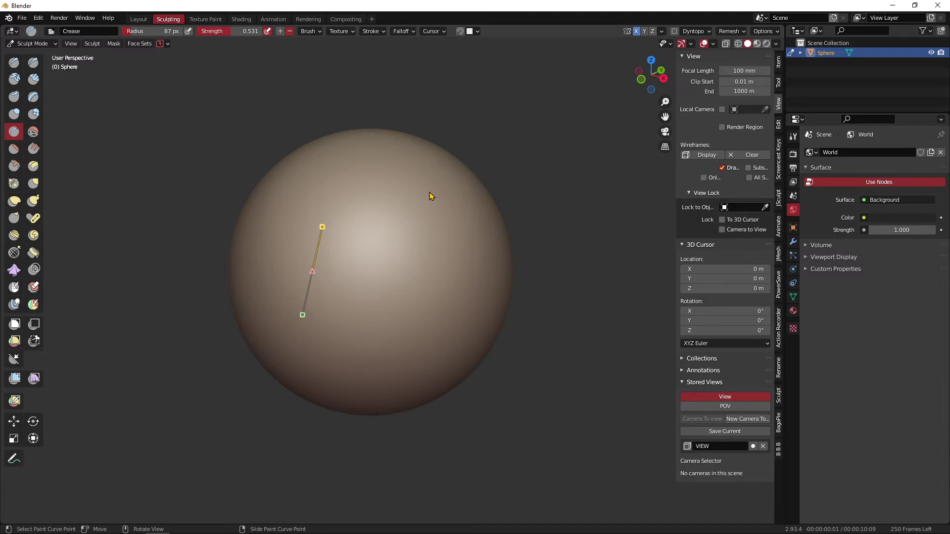
ctrl+right_drag(429, 196, 500, 228)
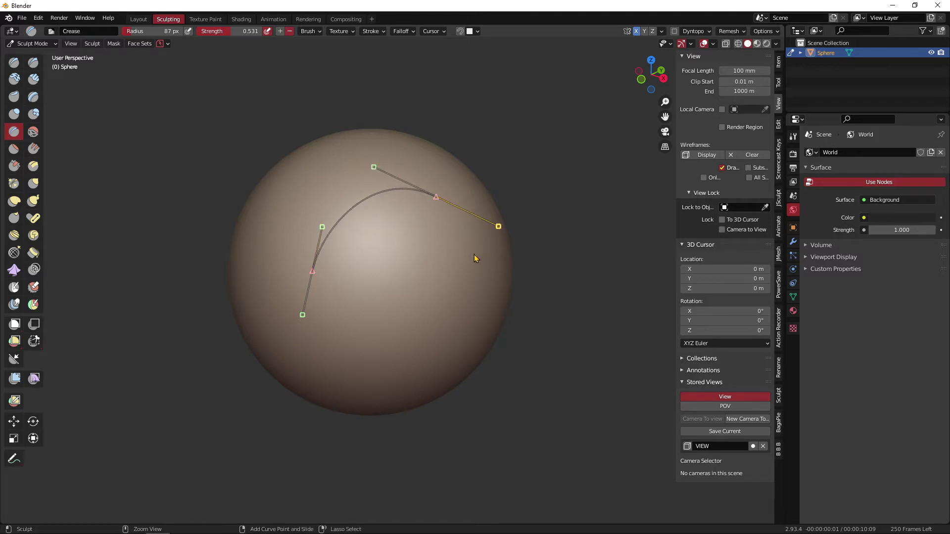
ctrl+right_drag(475, 293, 467, 316)
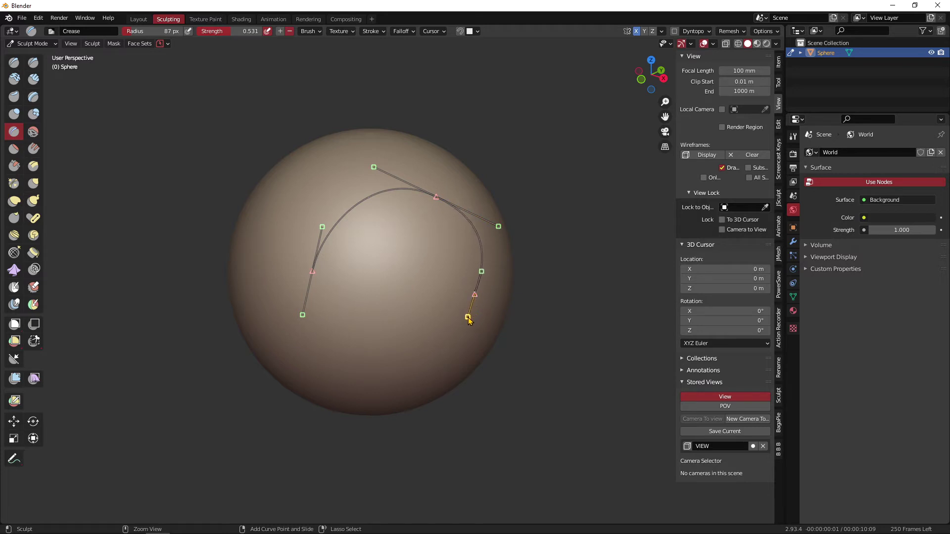
Step: Reposition the curve's points and handles to smooth the arc over the sphere
drag(476, 296, 475, 289)
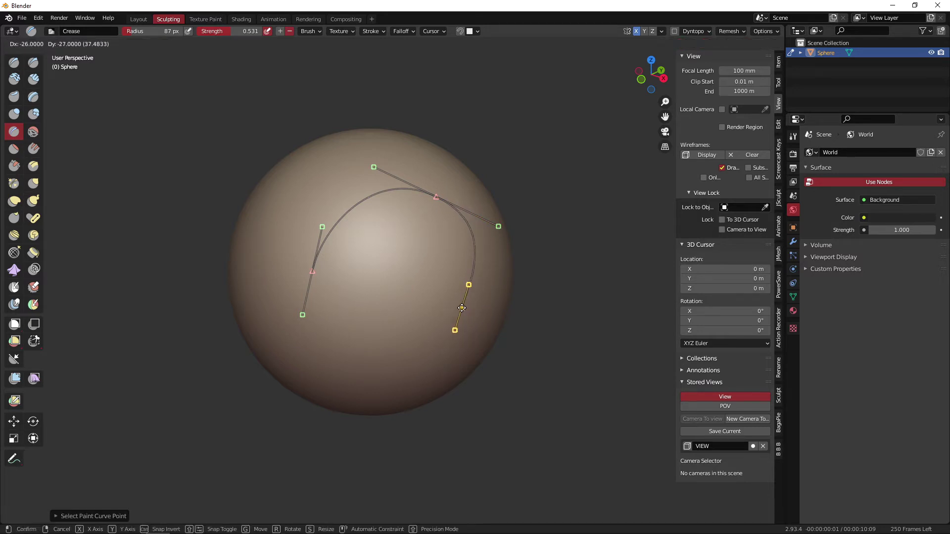
click(475, 289)
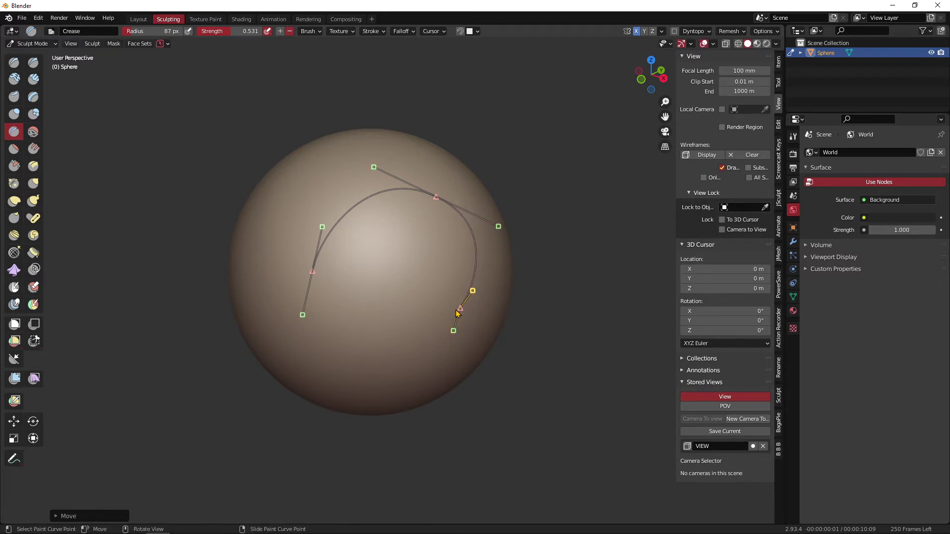
drag(459, 313, 442, 325)
drag(435, 198, 429, 187)
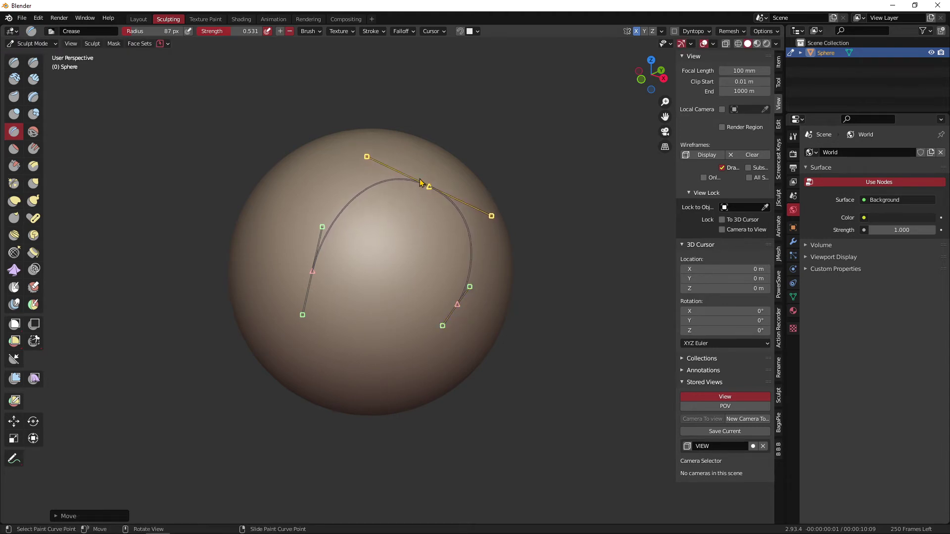
click(367, 156)
drag(367, 155, 362, 165)
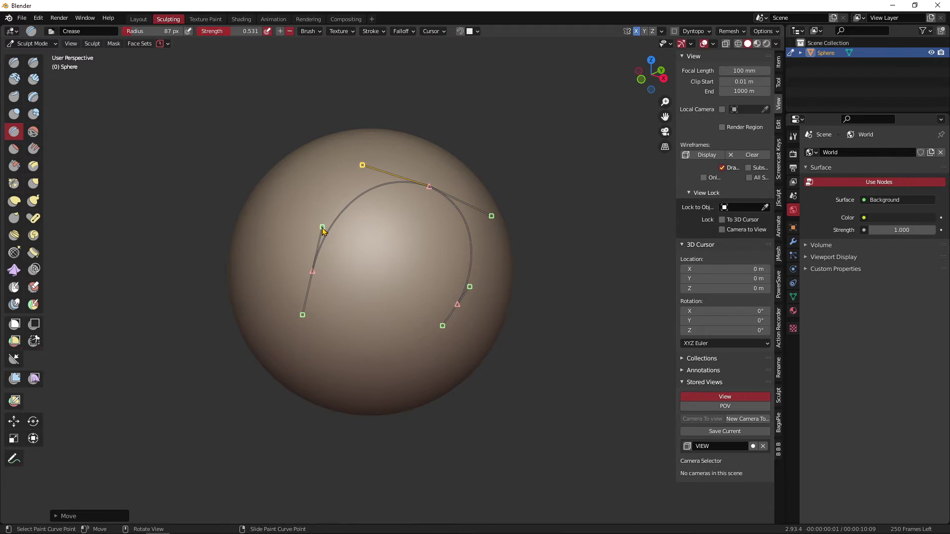
drag(322, 228, 318, 226)
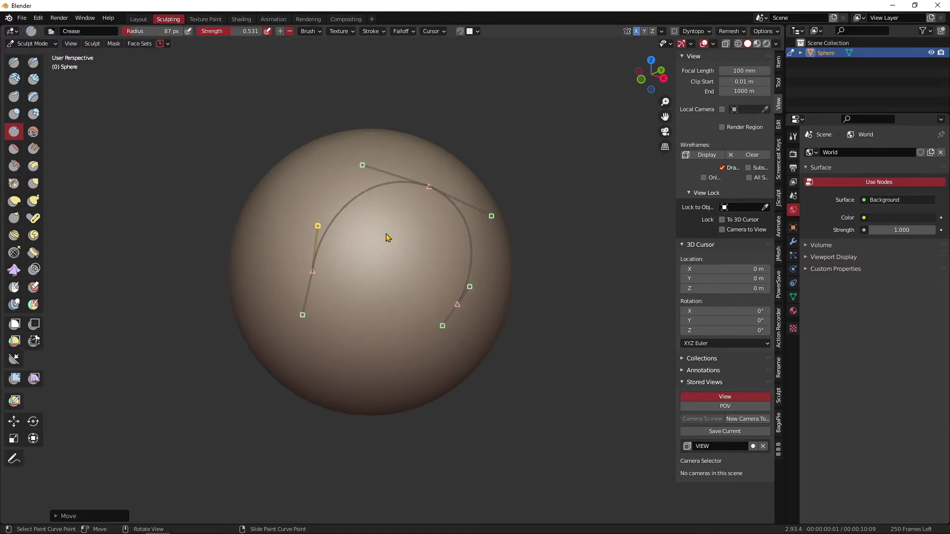
Step: Crease along the paint curve, undo it, and re-stroke with a 16 px radius
key(Return)
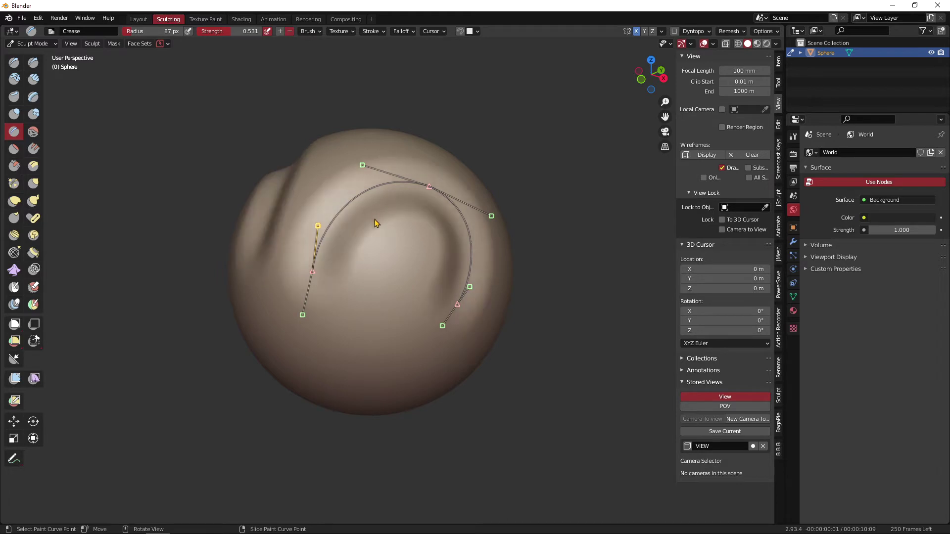
key(ctrl+z)
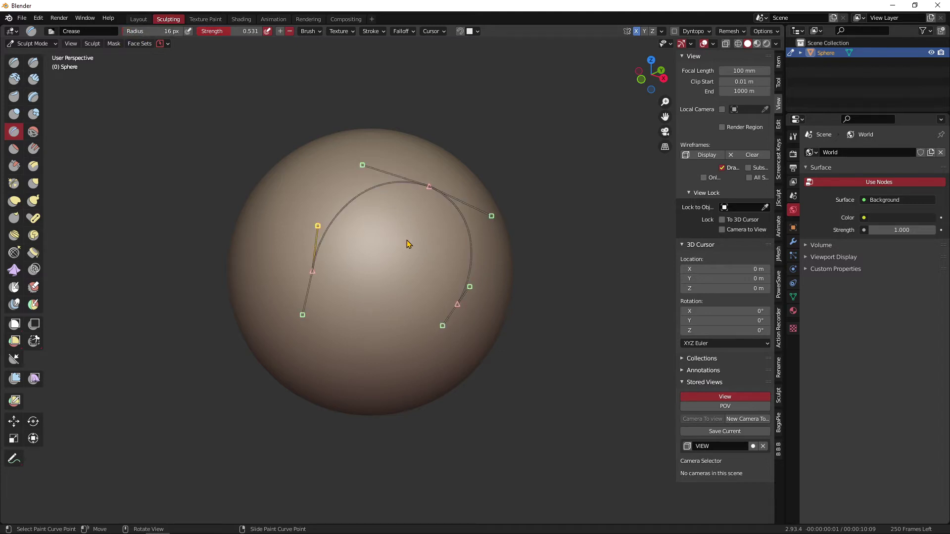
key(Return)
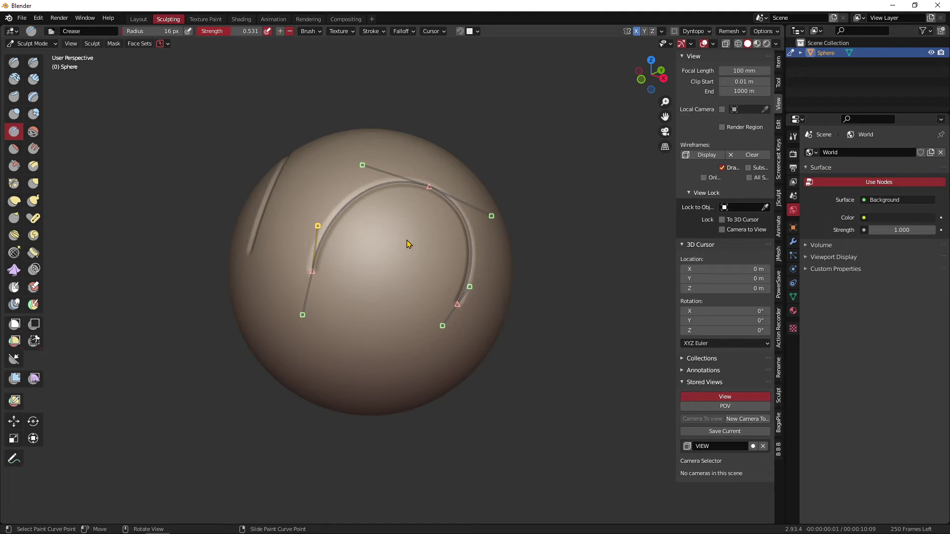
Step: Orbit around the sphere and stroke the crease along the curve three more times
mouse_move(467, 322)
middle_down()
mouse_move(495, 317)
mouse_move(515, 290)
mouse_move(467, 282)
mouse_move(424, 344)
mouse_move(386, 317)
middle_up()
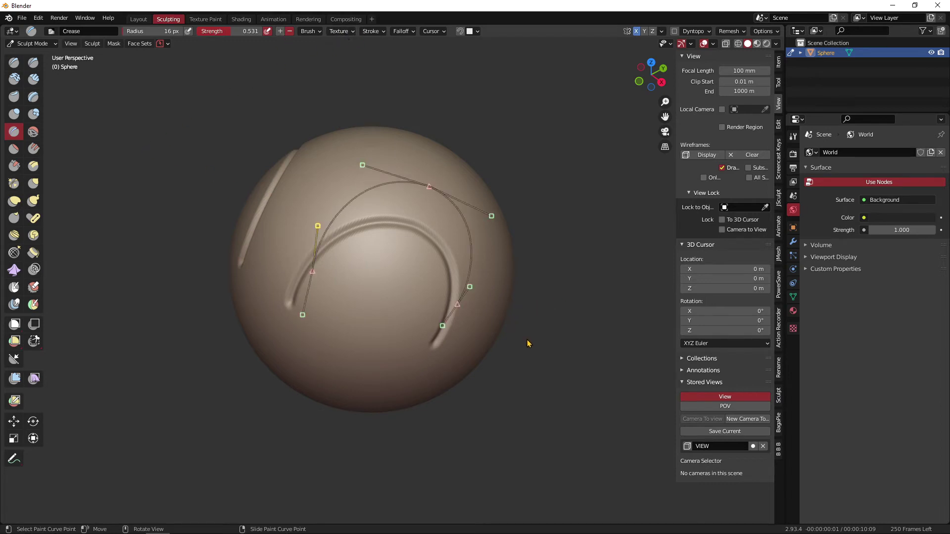
mouse_move(528, 343)
middle_down()
mouse_move(342, 261)
mouse_move(345, 291)
mouse_move(355, 282)
middle_up()
key(Return)
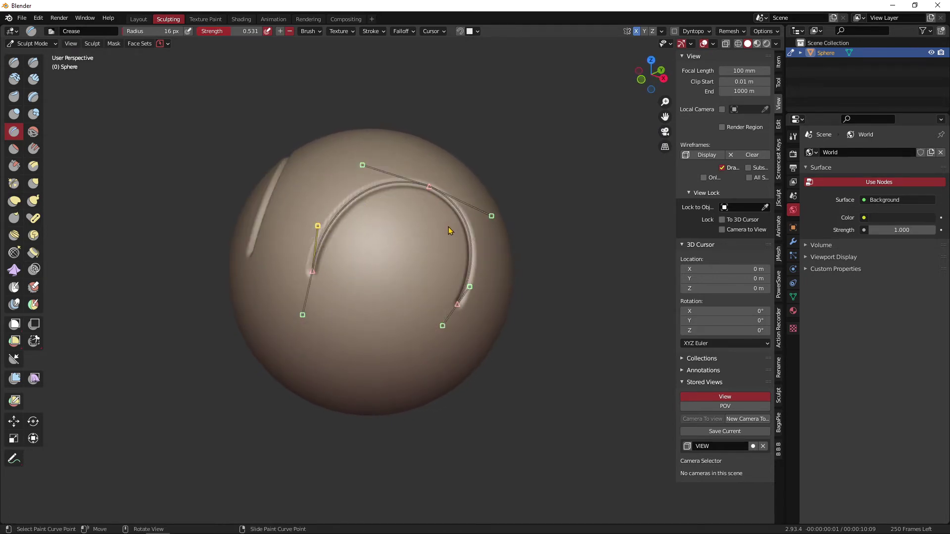
key(Return)
middle_drag(426, 239, 427, 245)
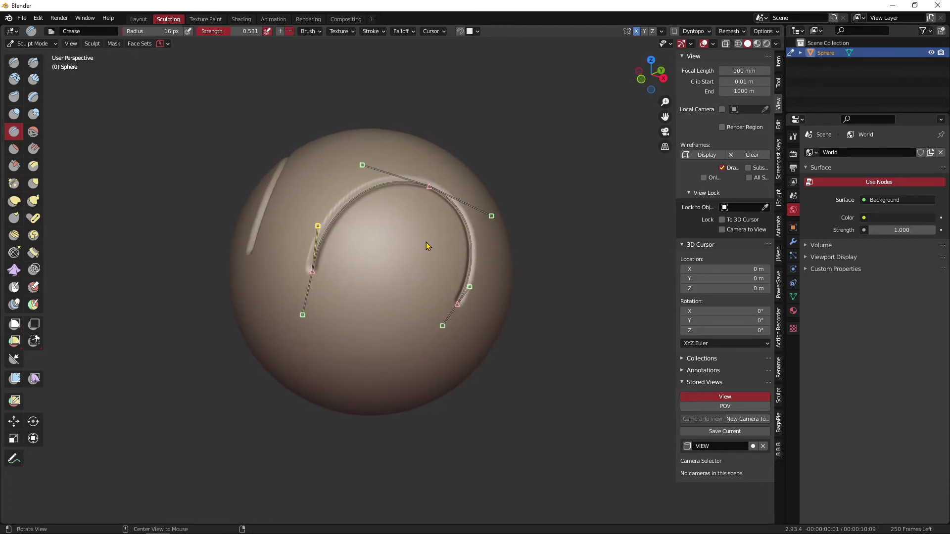
key(Return)
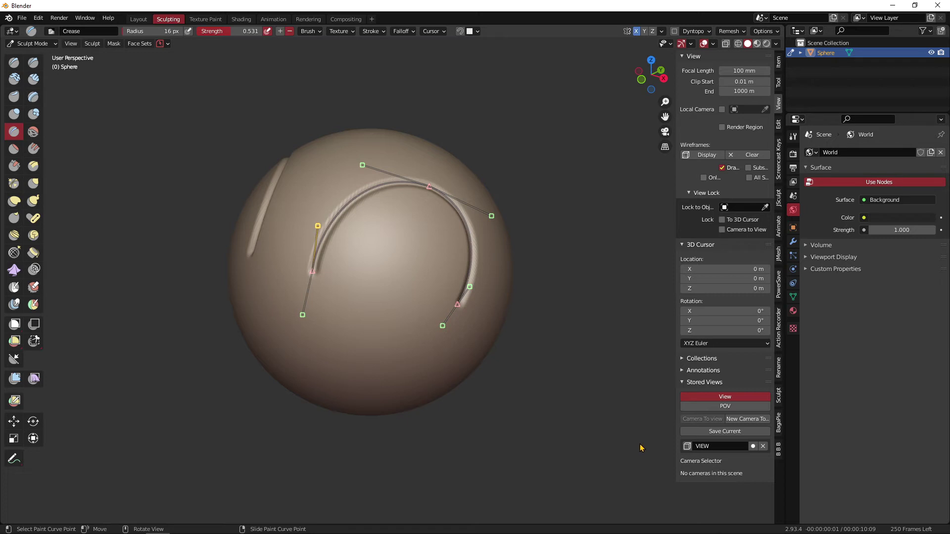
Step: Recall the saved view, rename it courbe01, then orbit and stroke the arc curve again
click(686, 447)
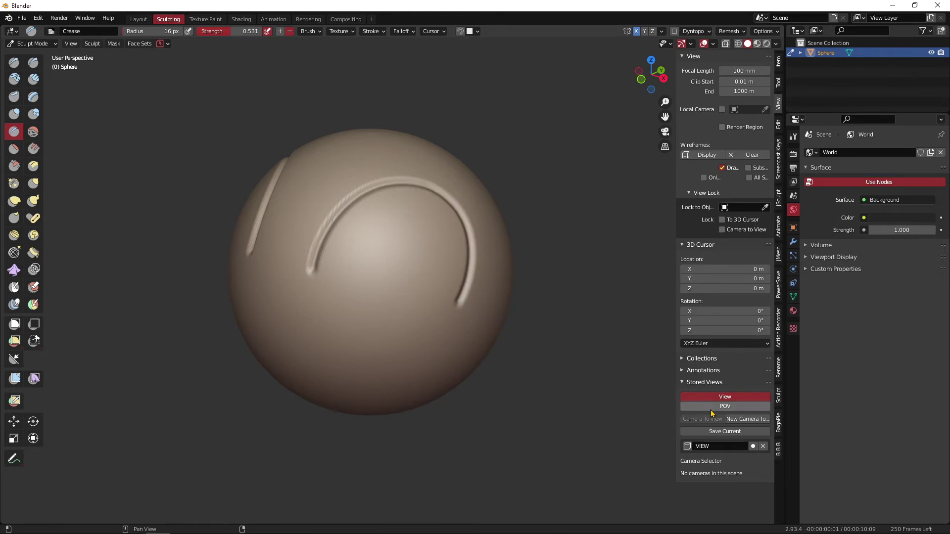
double_click(709, 446)
text(co)
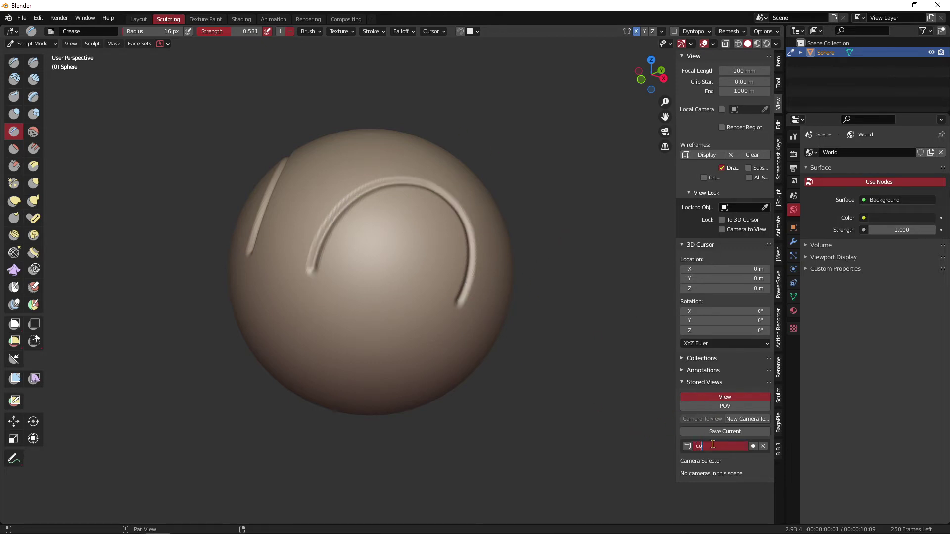
text(urbe 1)
key(Return)
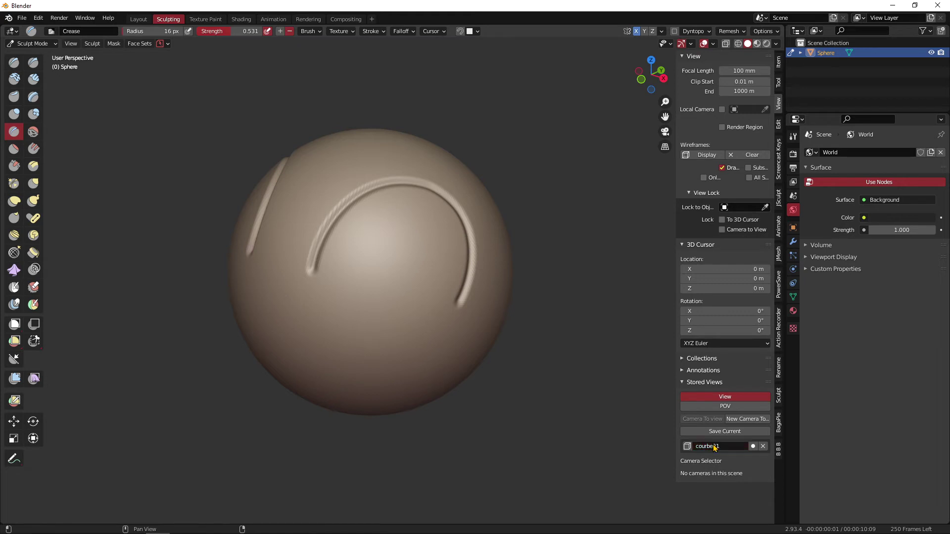
mouse_move(431, 217)
middle_down()
mouse_move(435, 247)
mouse_move(462, 224)
mouse_move(435, 233)
mouse_move(454, 233)
mouse_move(443, 226)
middle_up()
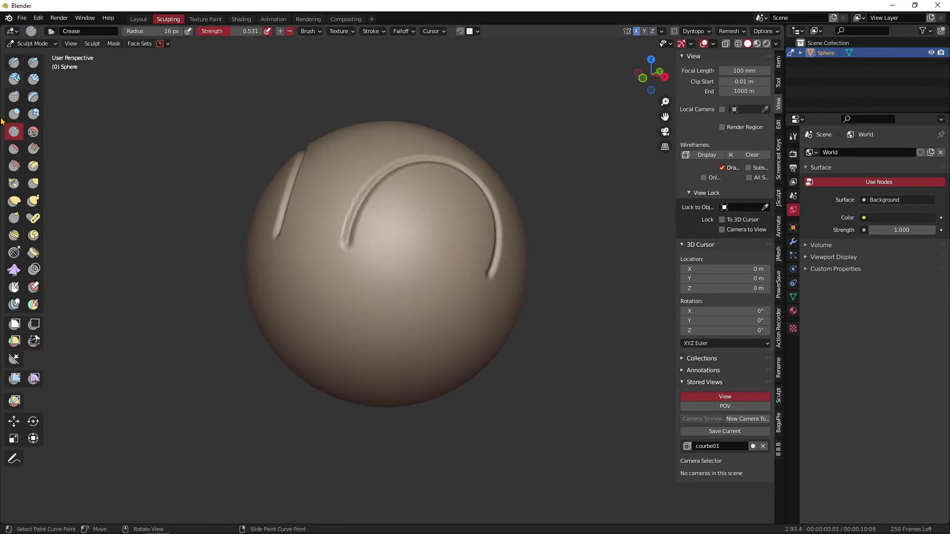
key(Return)
Step: Switch to the Scrape/Peaks brush using the Curve stroke method with the existing PaintCurve
click(14, 166)
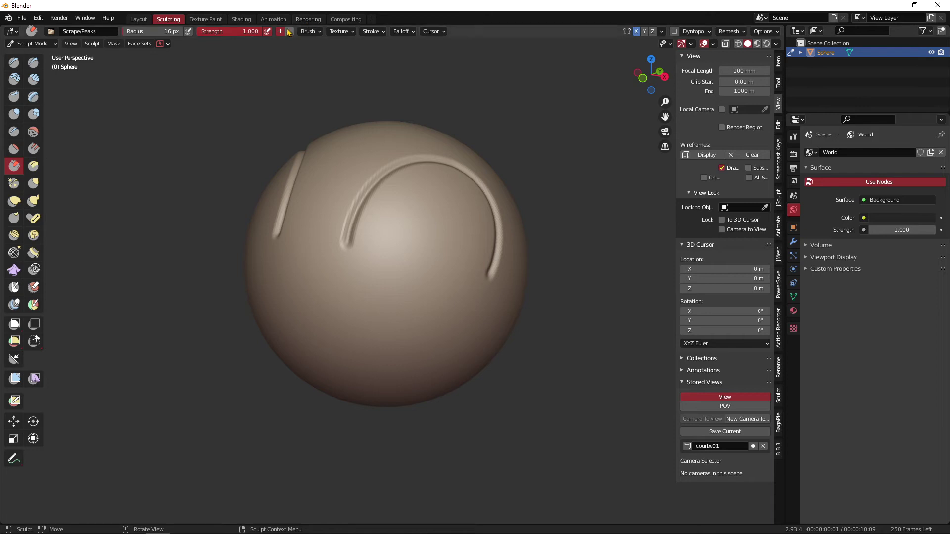
click(372, 31)
click(395, 51)
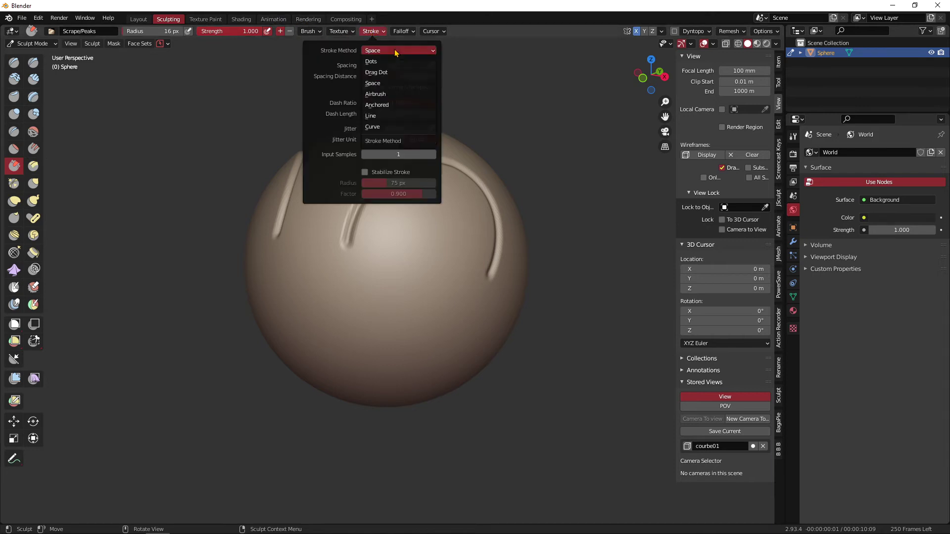
click(421, 126)
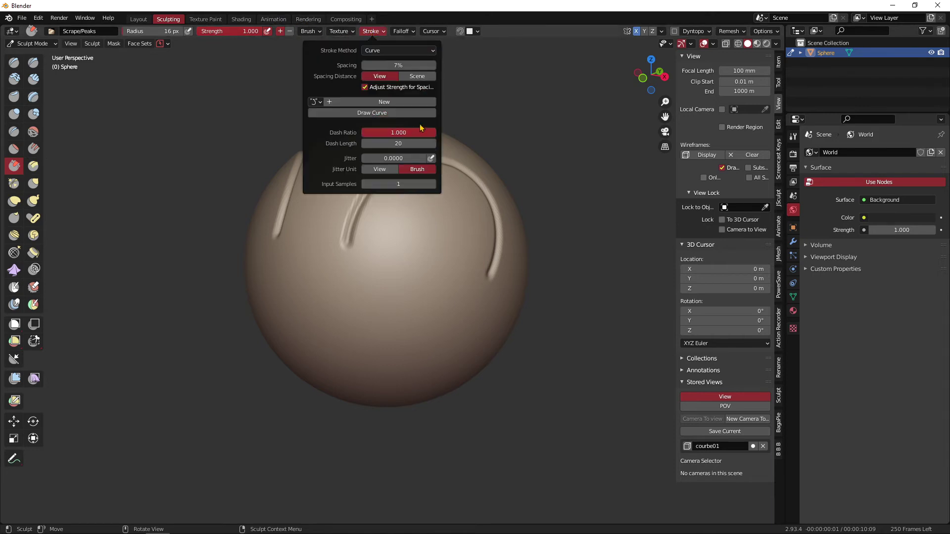
click(317, 101)
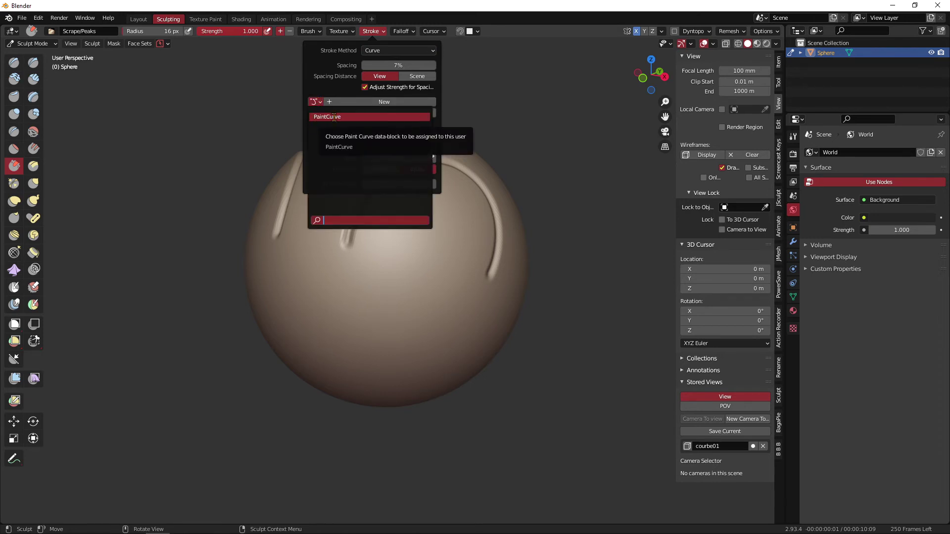
click(333, 117)
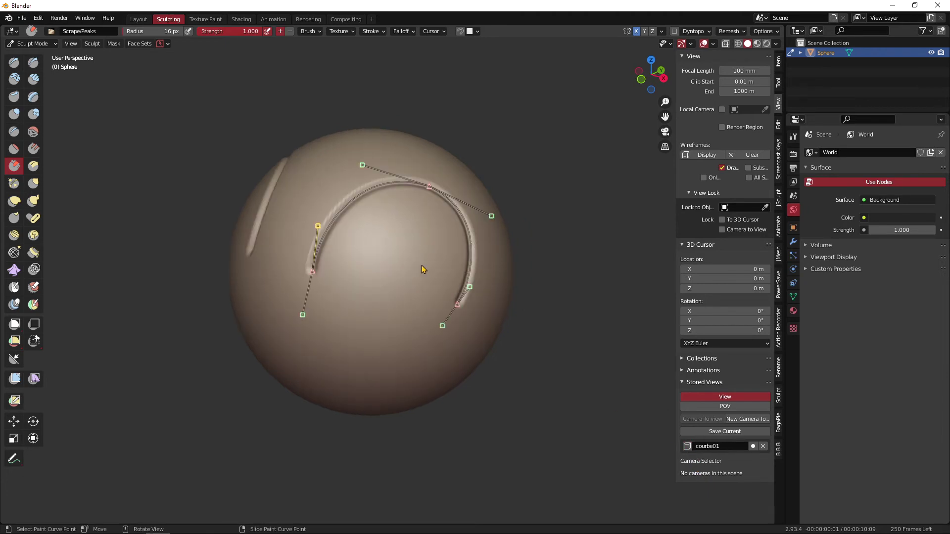
Step: Scrape along the arc paint curve, then orbit the sphere to face another side
key(Return)
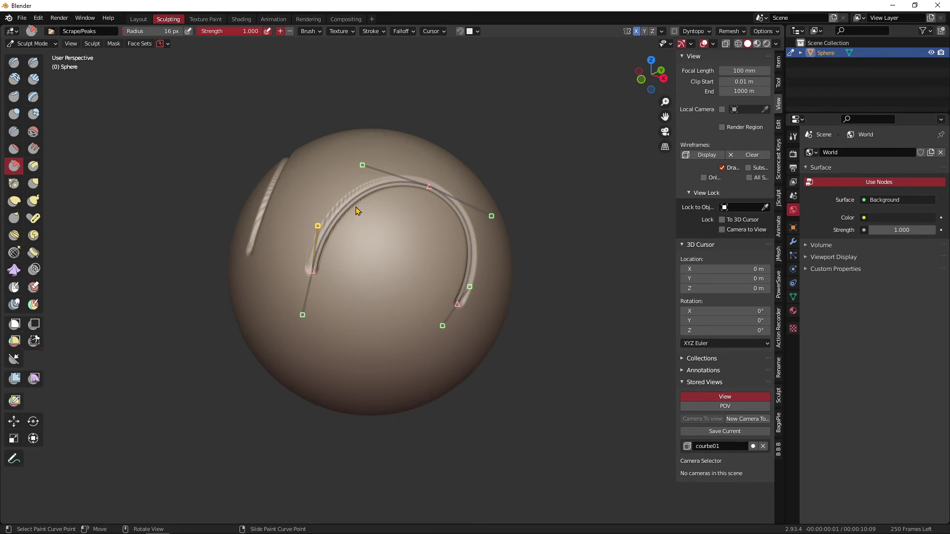
mouse_move(429, 235)
middle_down()
mouse_move(403, 249)
mouse_move(423, 218)
mouse_move(396, 207)
middle_up()
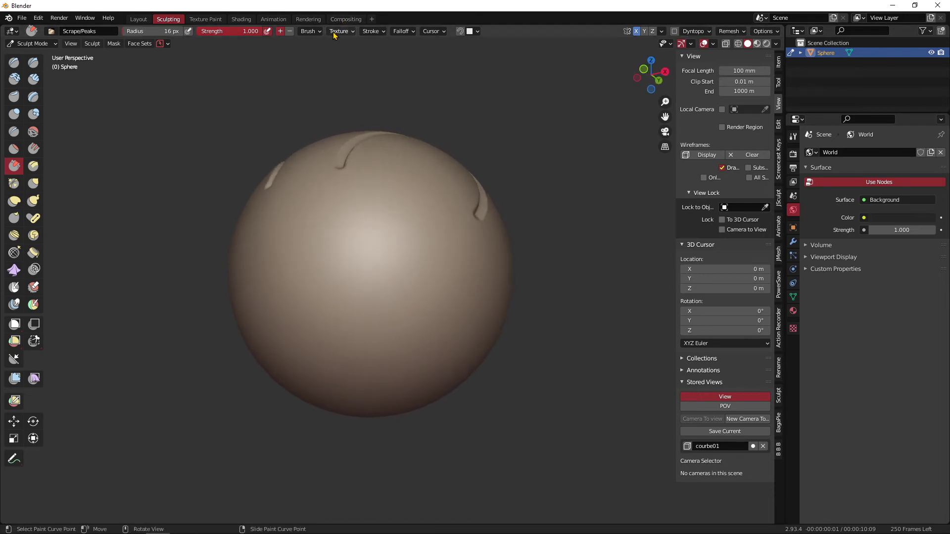
Step: Give PaintCurve a fake user, create PaintCurve.001, and place points across the sphere's front
click(371, 31)
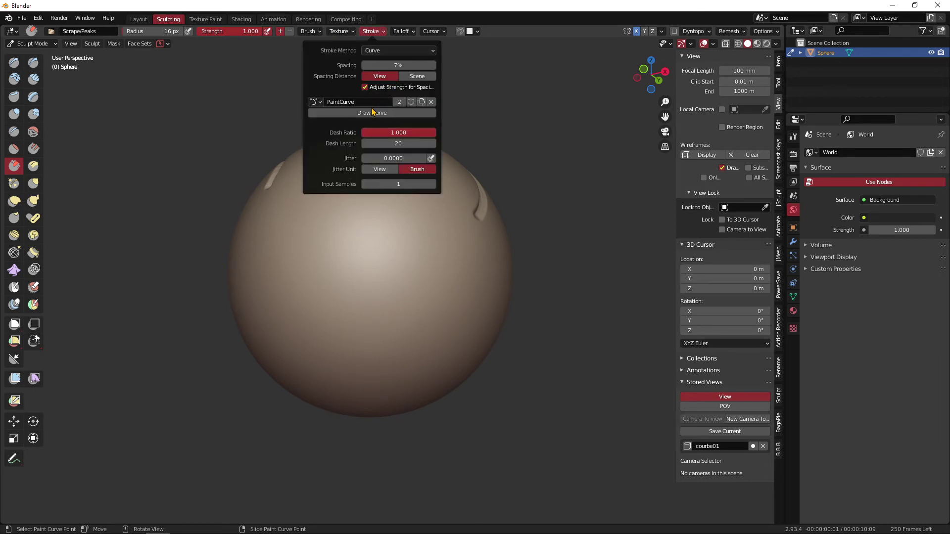
click(411, 103)
click(421, 102)
ctrl+right_drag(303, 297, 329, 273)
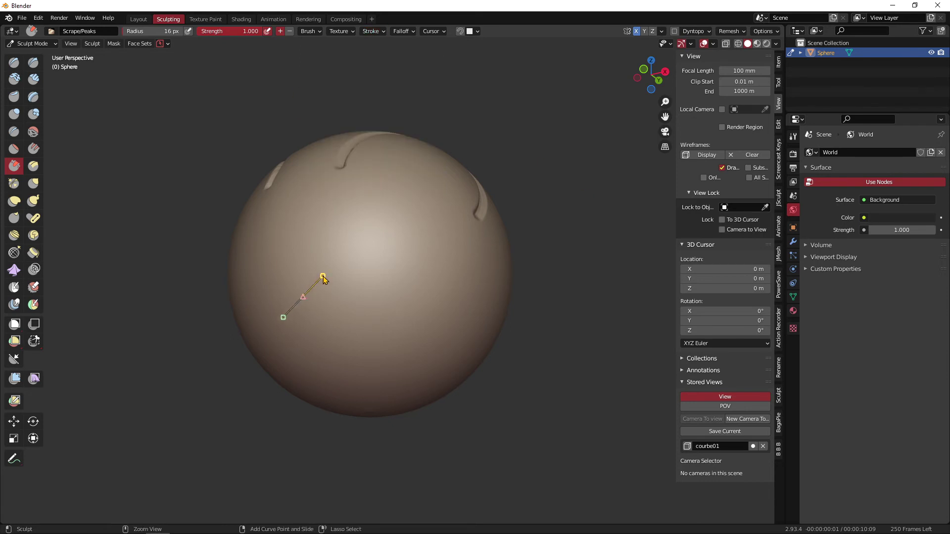
mouse_move(449, 276)
ctrl+right_down()
mouse_move(485, 302)
mouse_move(489, 324)
ctrl+right_up()
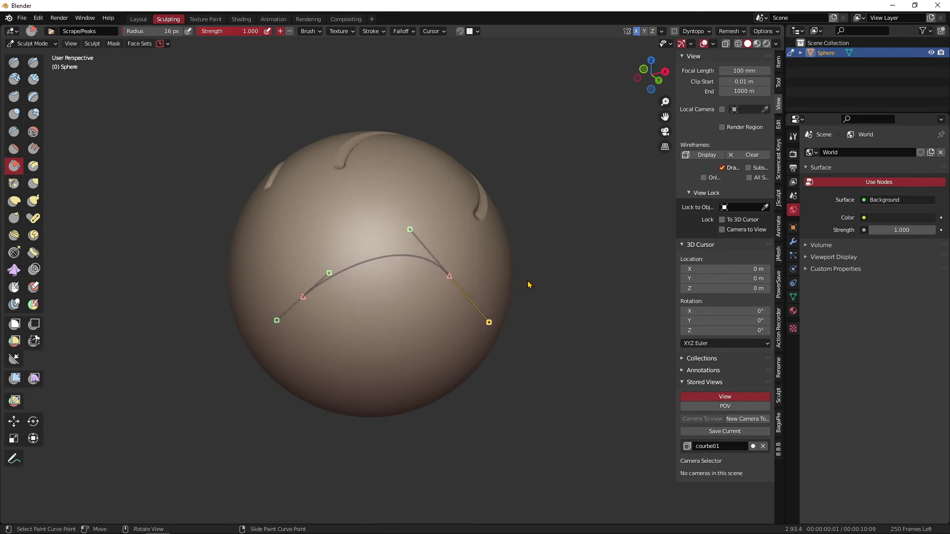
Step: Save the current viewpoint as a second stored view and name it courbe02
click(721, 435)
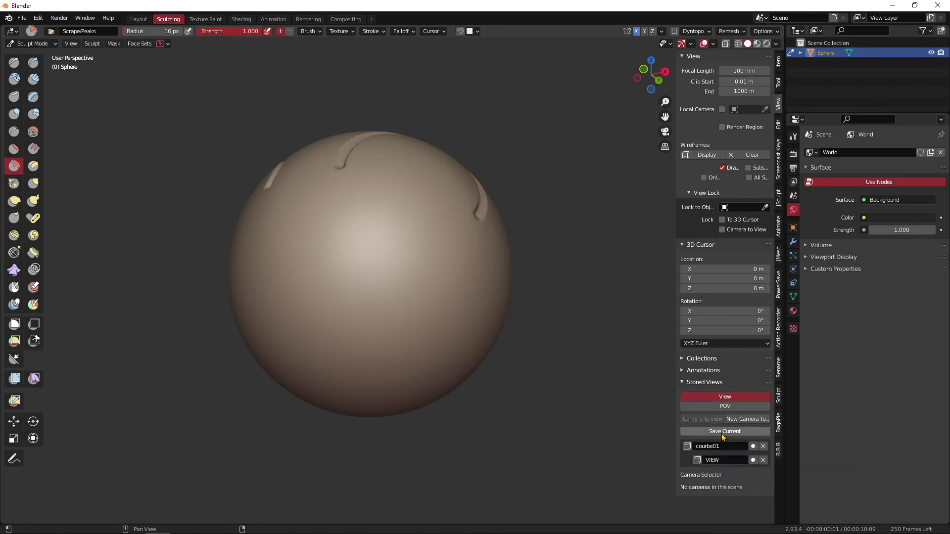
double_click(719, 460)
text(courbe02)
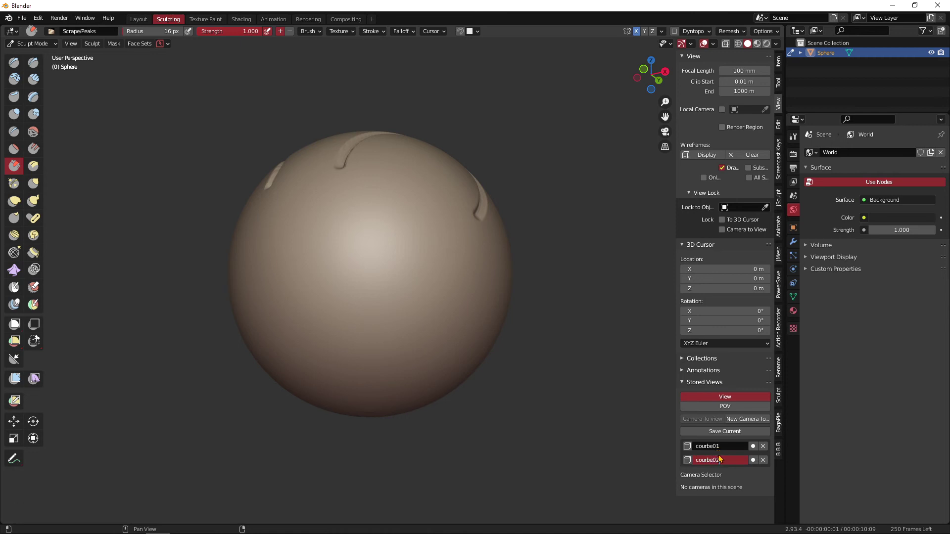
key(Return)
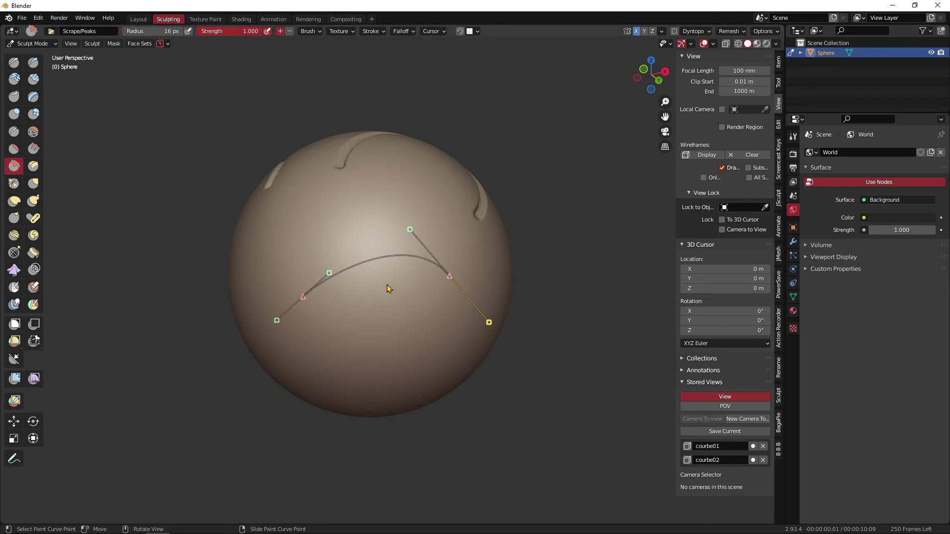
Step: Drag the paint curve's left and right ends into a deeper, rounder arch across the sphere's front
mouse_move(303, 297)
mouse_down()
mouse_move(319, 335)
mouse_move(295, 243)
mouse_up()
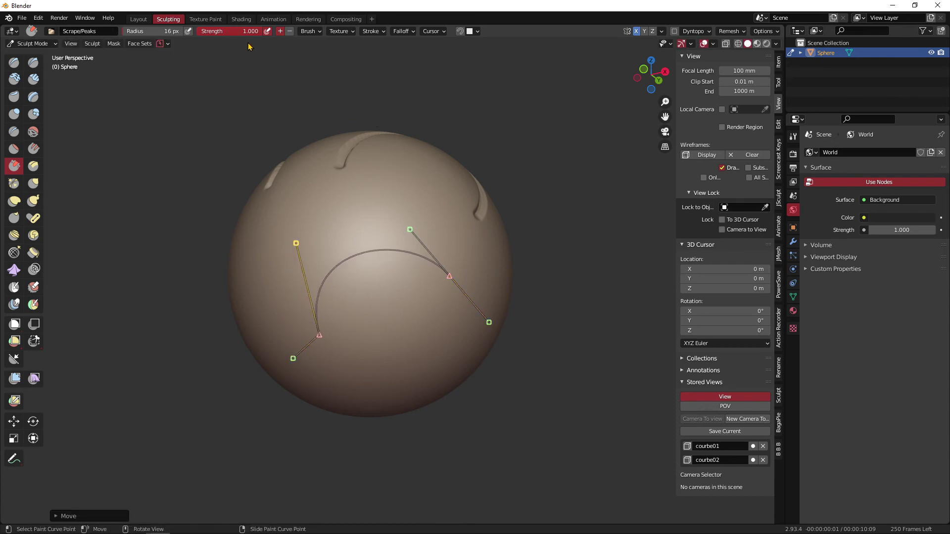
mouse_move(401, 283)
middle_down()
mouse_move(388, 314)
mouse_move(447, 298)
mouse_move(431, 323)
mouse_move(415, 319)
mouse_move(427, 298)
middle_up()
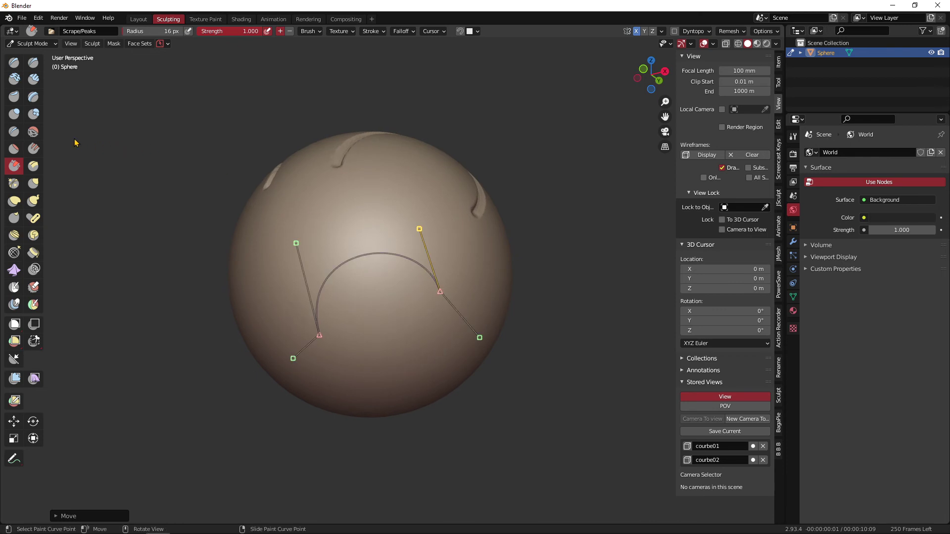
Step: Set the Inflate/Deflate brush to the Curve stroke method using PaintCurve.001
click(17, 115)
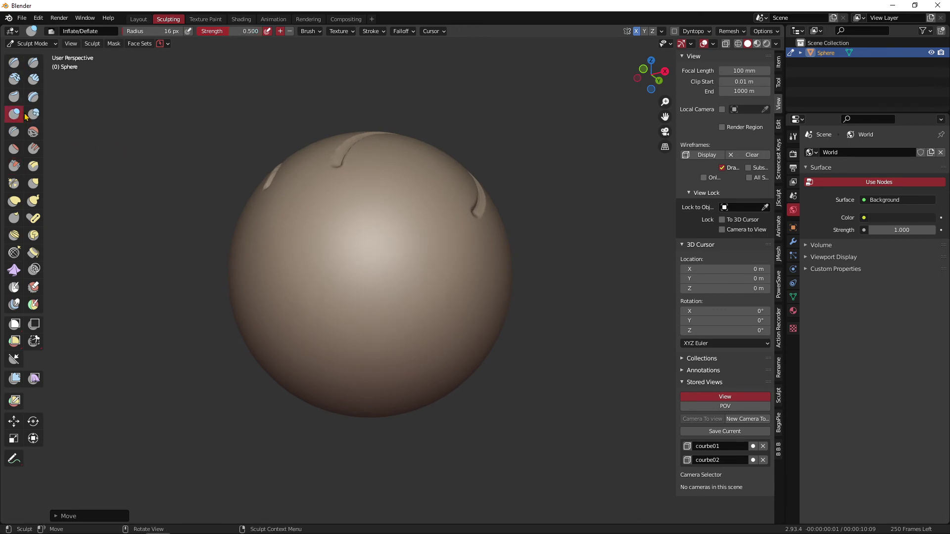
click(384, 34)
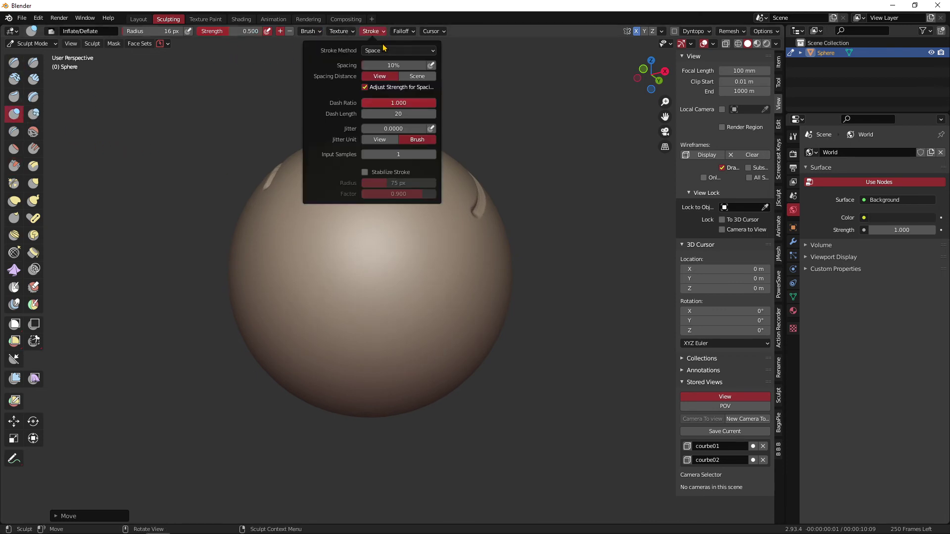
click(383, 50)
click(399, 128)
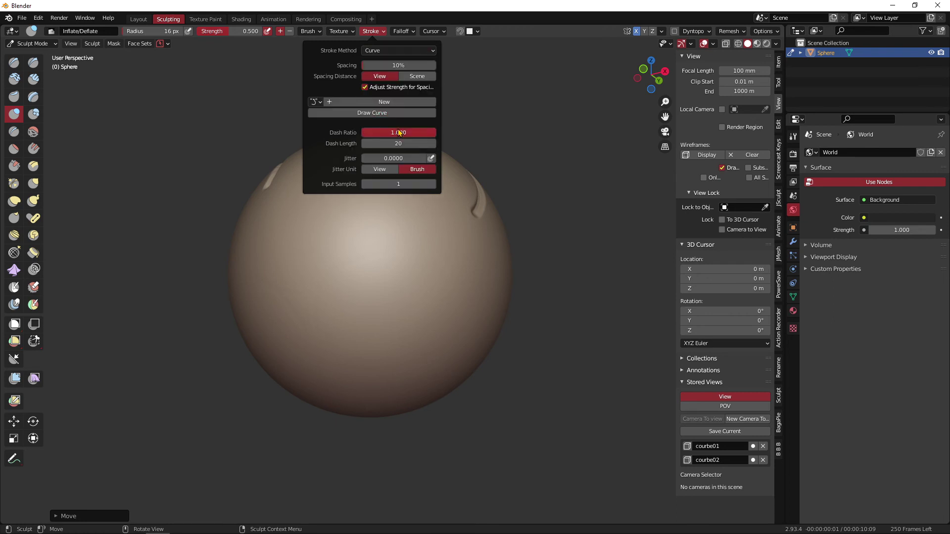
click(315, 101)
click(322, 127)
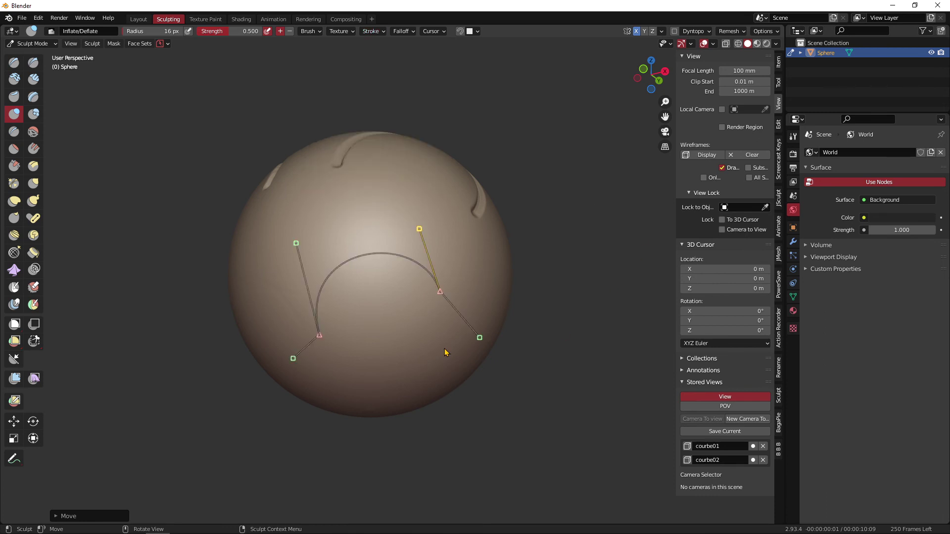
Step: Stroke Inflate/Deflate along PaintCurve.001 with Ctrl+Enter to raise an arch on the sphere
key(Return)
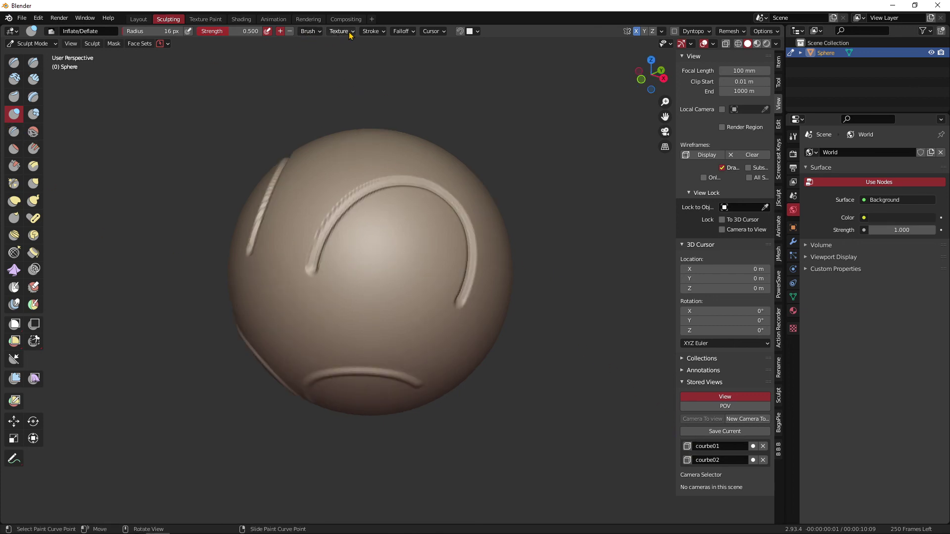
Step: Reassign the original PaintCurve to the Inflate/Deflate brush in place of PaintCurve.001
click(372, 32)
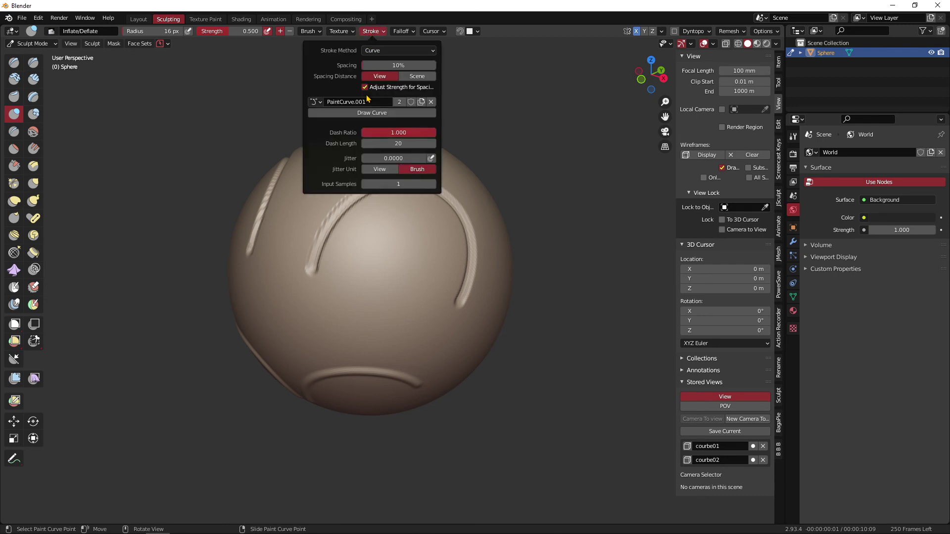
click(317, 102)
click(324, 117)
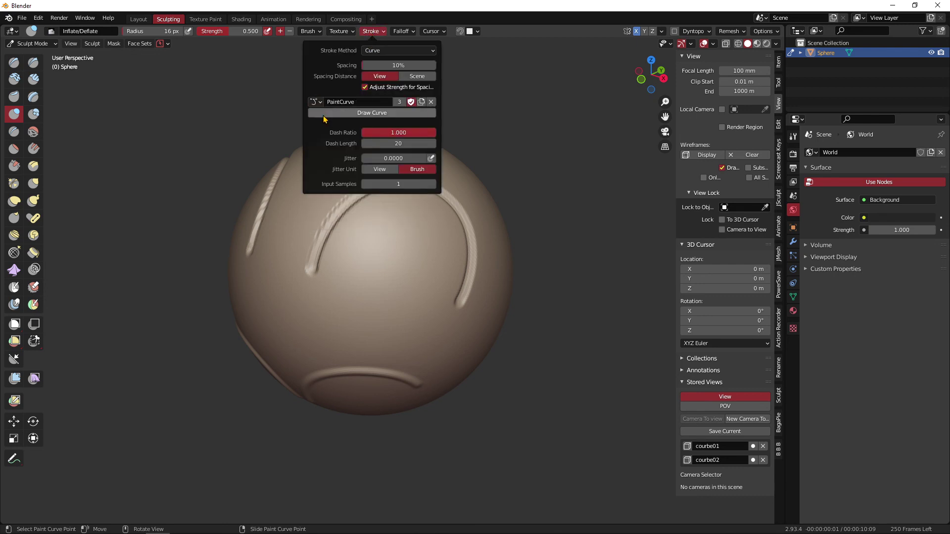